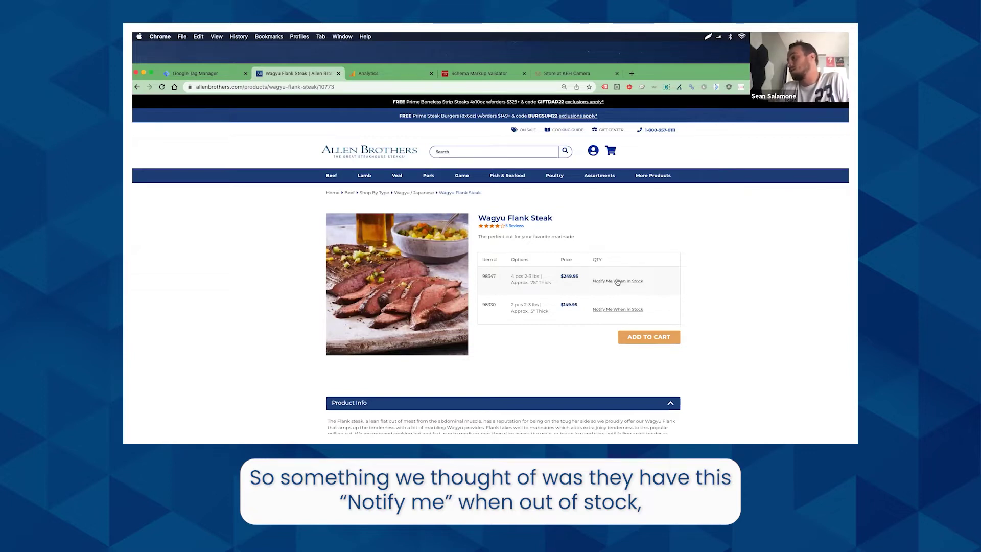
# Open the back-in-stock notification form for the 4-piece Wagyu Flank Steak option and focus its email address field.
pyautogui.click(619, 282)
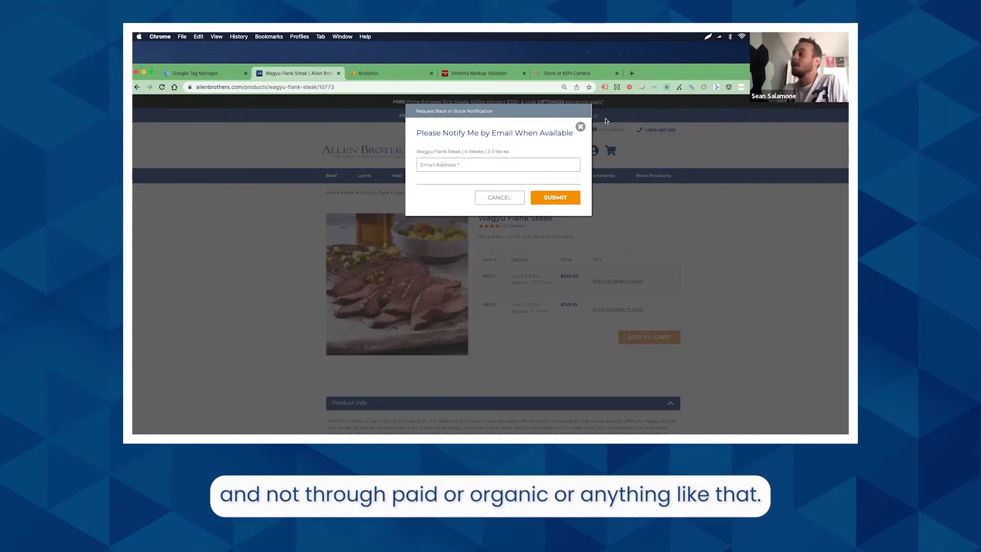
pyautogui.click(581, 127)
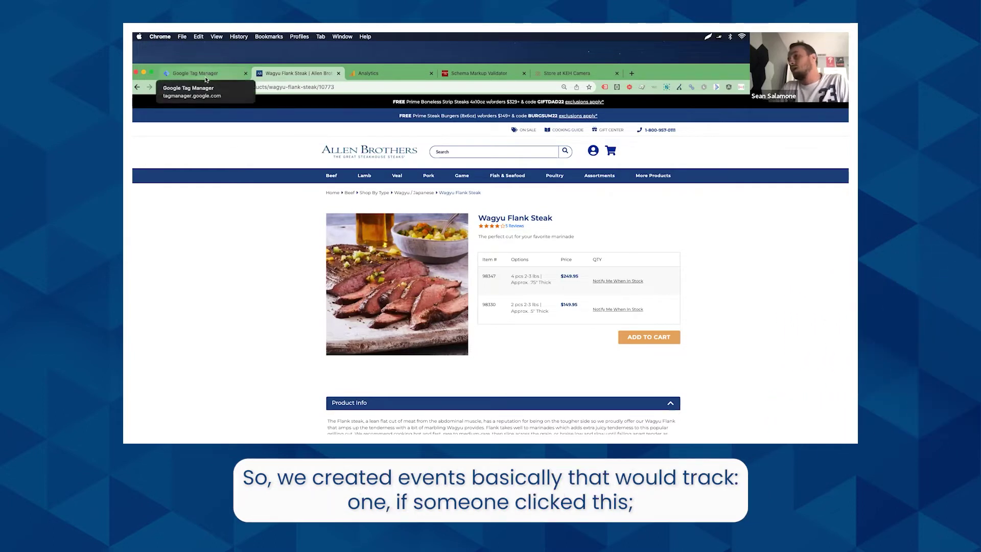
pyautogui.click(616, 281)
pyautogui.click(494, 165)
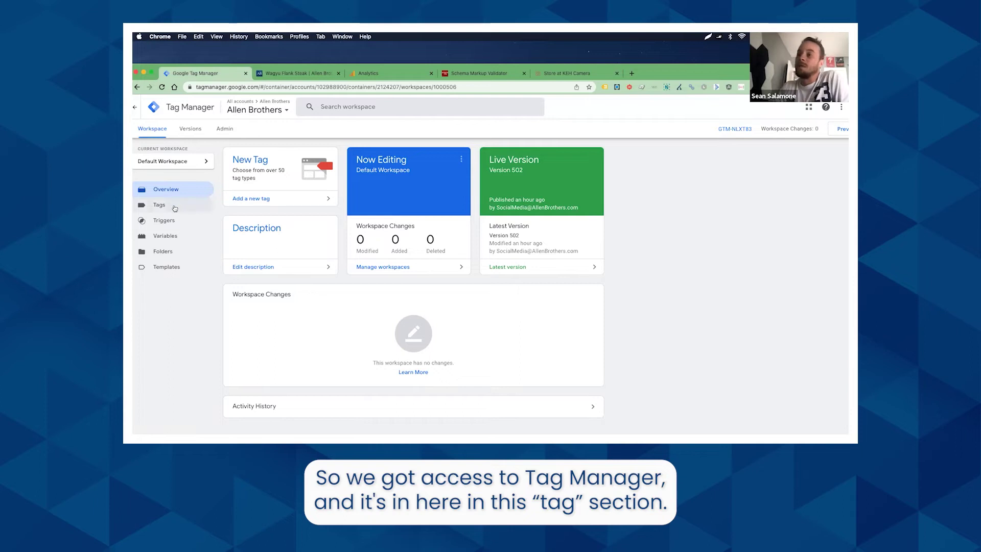
# Open the Event - OOS - Email Submit tag from the Allen Brothers workspace's tag list in Google Tag Manager.
pyautogui.click(174, 207)
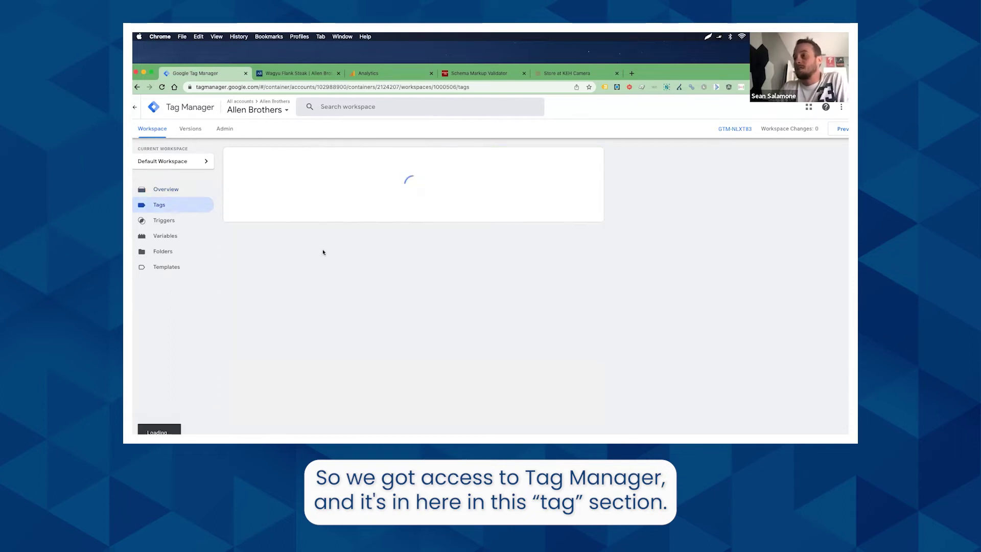
pyautogui.scroll(-5, 326, 250)
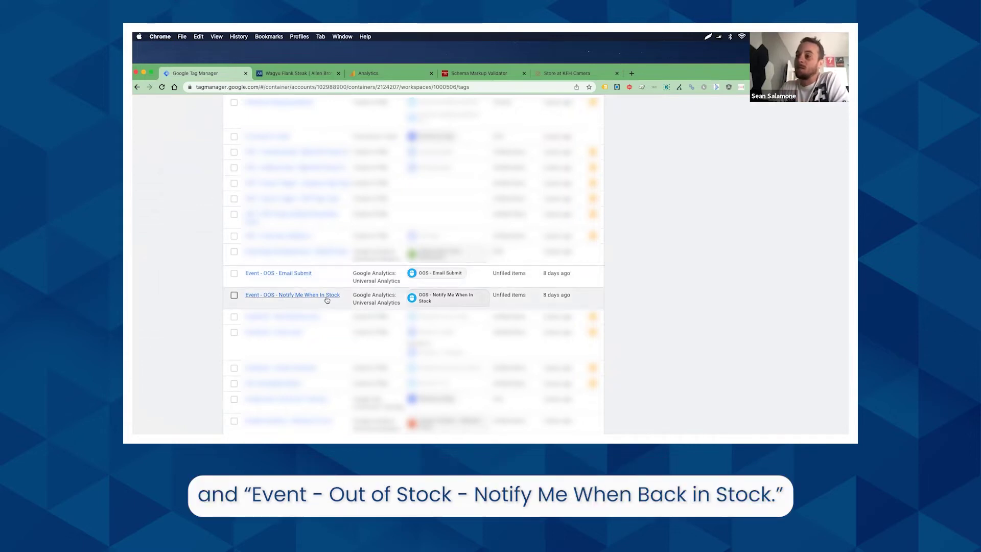
pyautogui.click(282, 274)
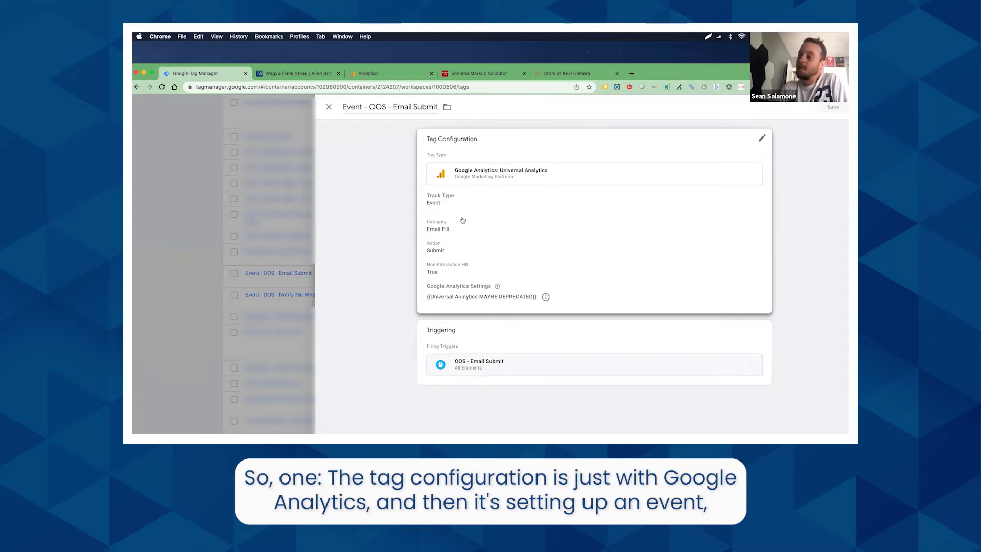
# Expand the tag's configuration and examine its event tracking parameters, Google Analytics settings and firing trigger.
pyautogui.click(544, 218)
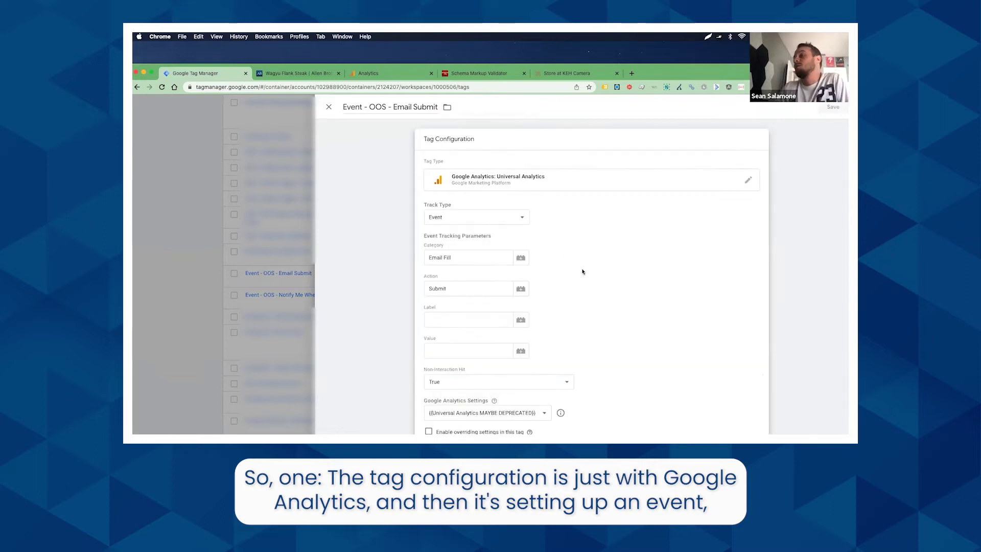
pyautogui.scroll(-2, 599, 278)
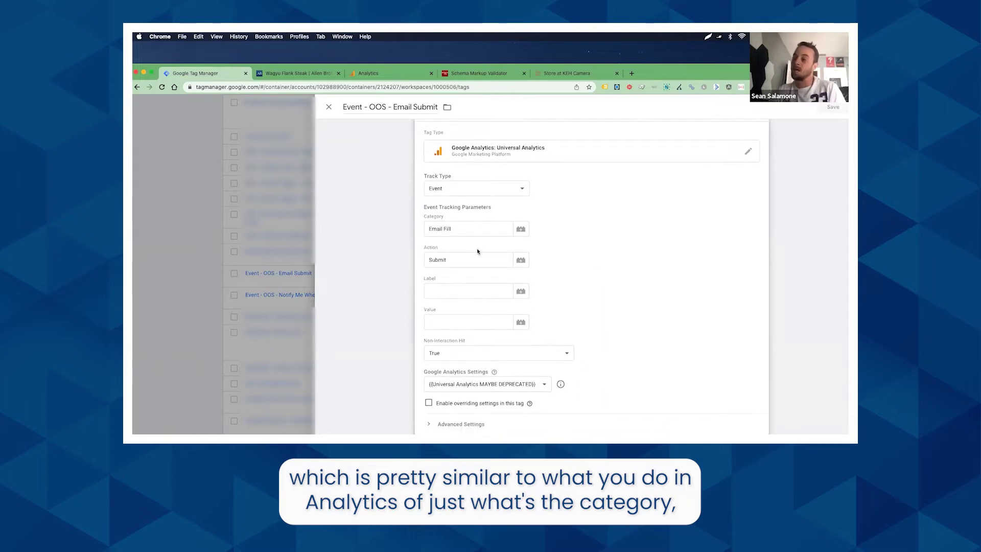
pyautogui.scroll(-3, 552, 306)
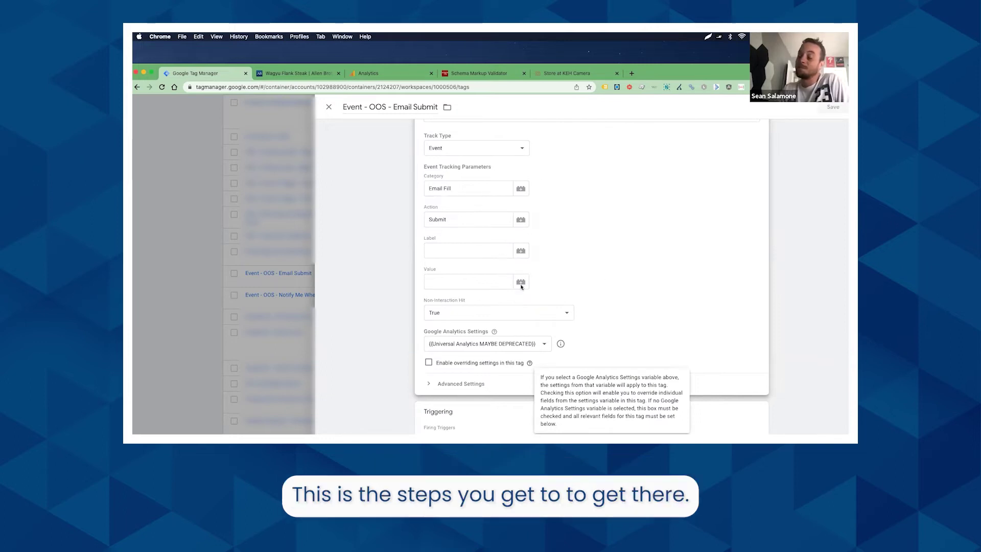
pyautogui.scroll(-1, 588, 261)
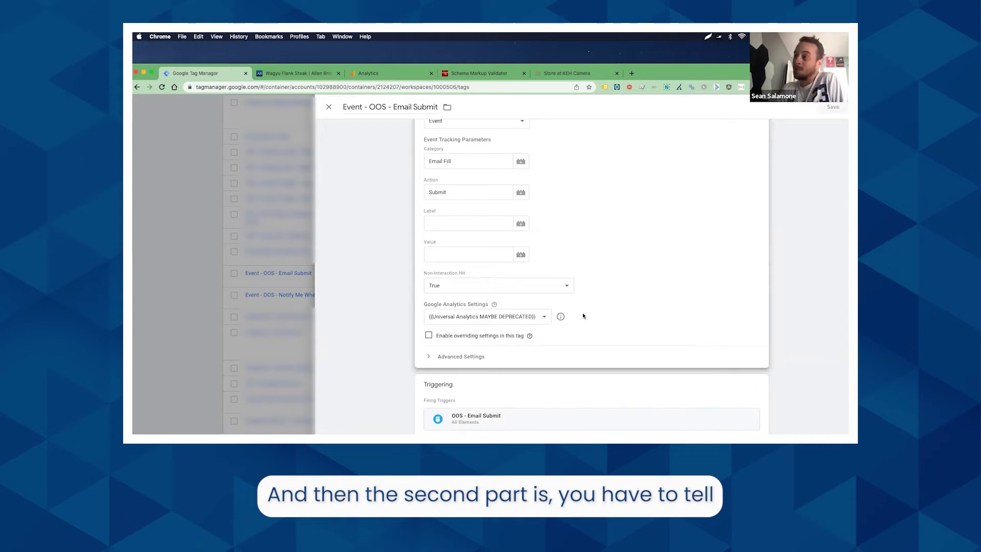
pyautogui.scroll(4, 577, 267)
pyautogui.scroll(-4, 526, 399)
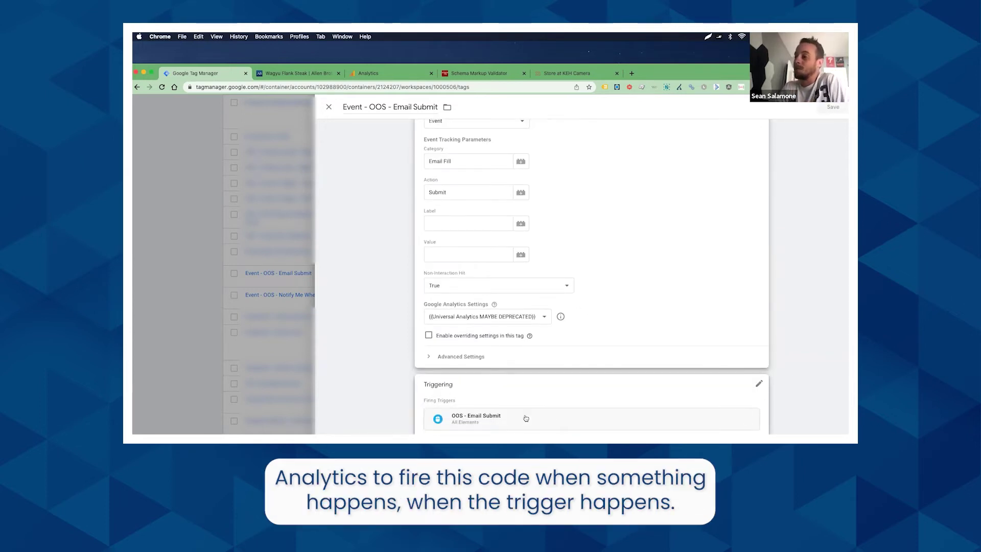
# Check the click class in the OOS - Email Submit trigger against the notification form's Submit button, and close the trigger and tag details.
pyautogui.click(536, 387)
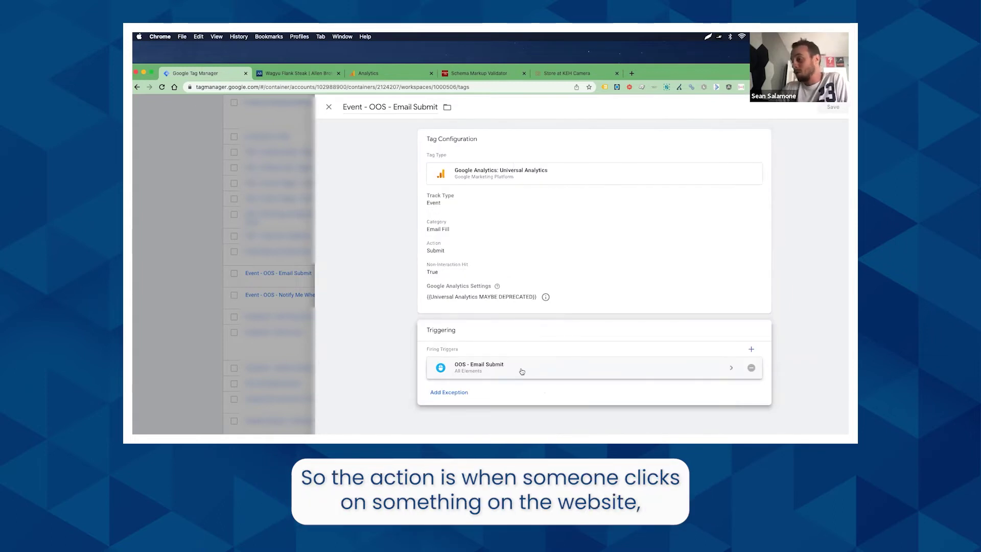
pyautogui.click(522, 371)
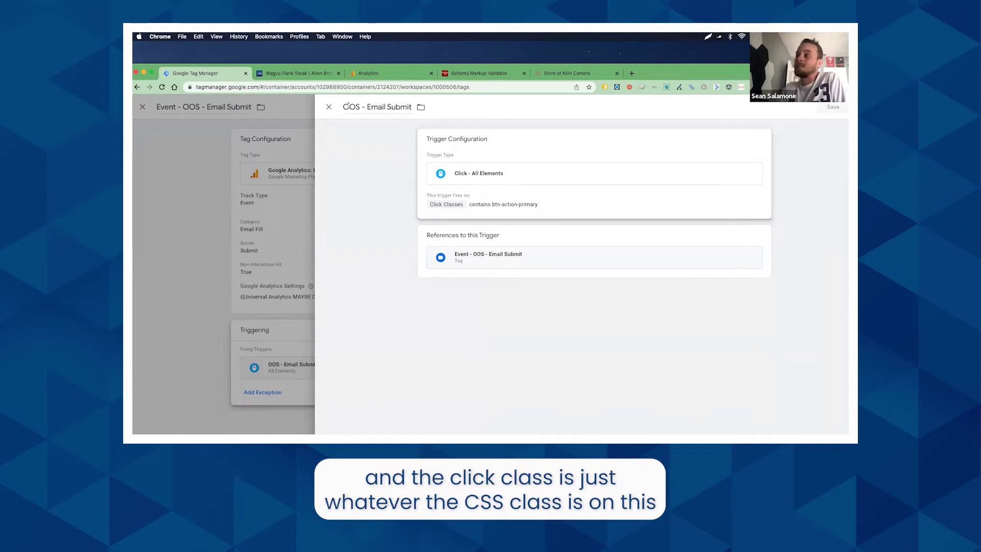
pyautogui.click(296, 73)
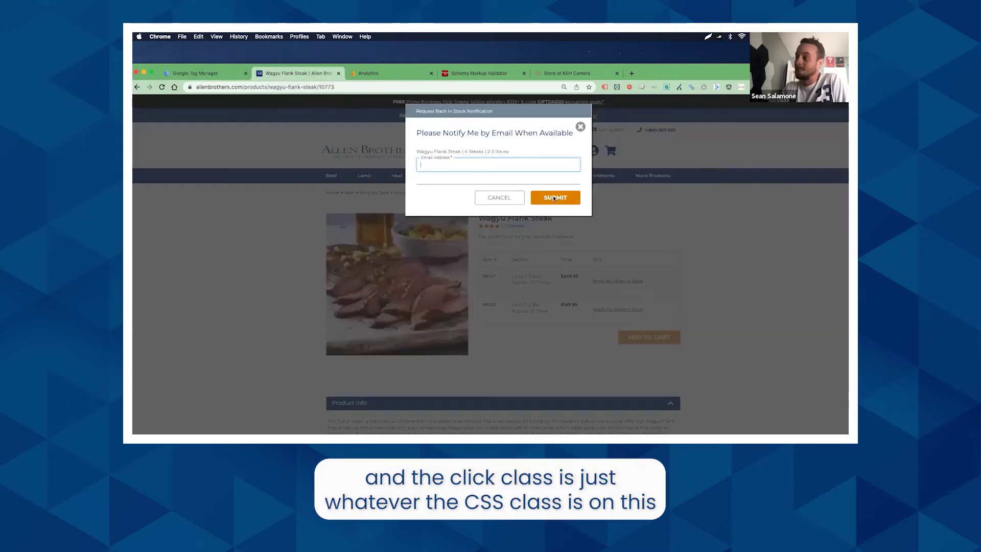
pyautogui.rightClick(554, 194)
pyautogui.click(579, 336)
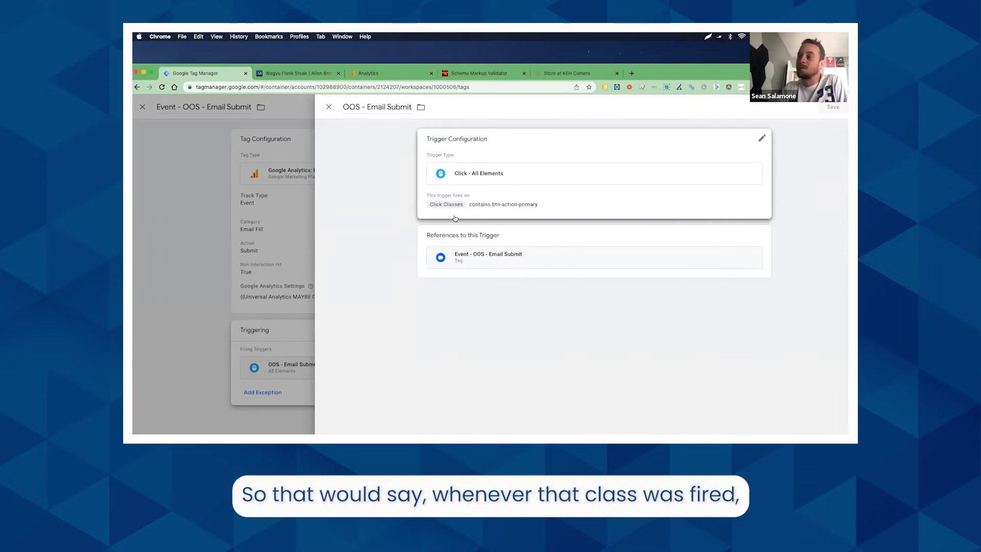
pyautogui.click(184, 267)
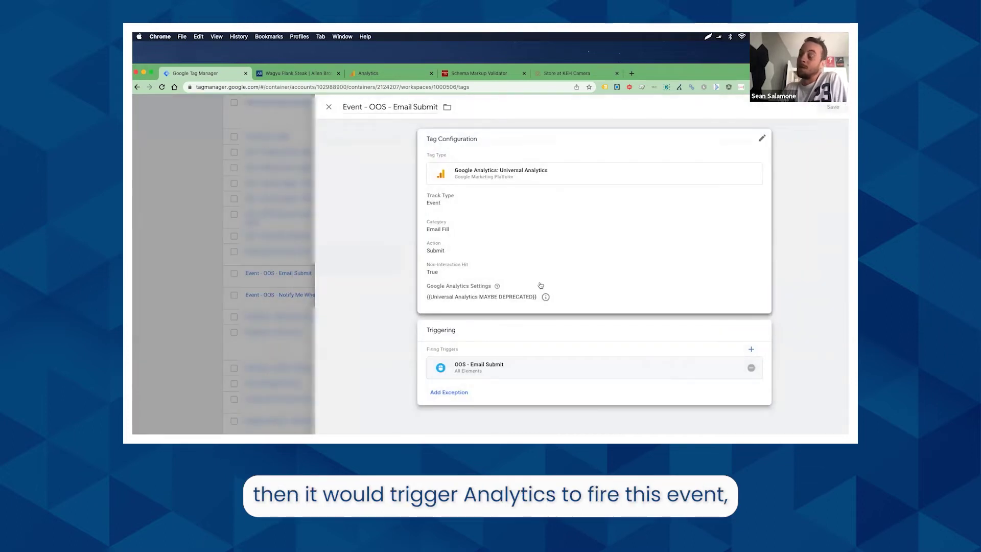
pyautogui.click(197, 213)
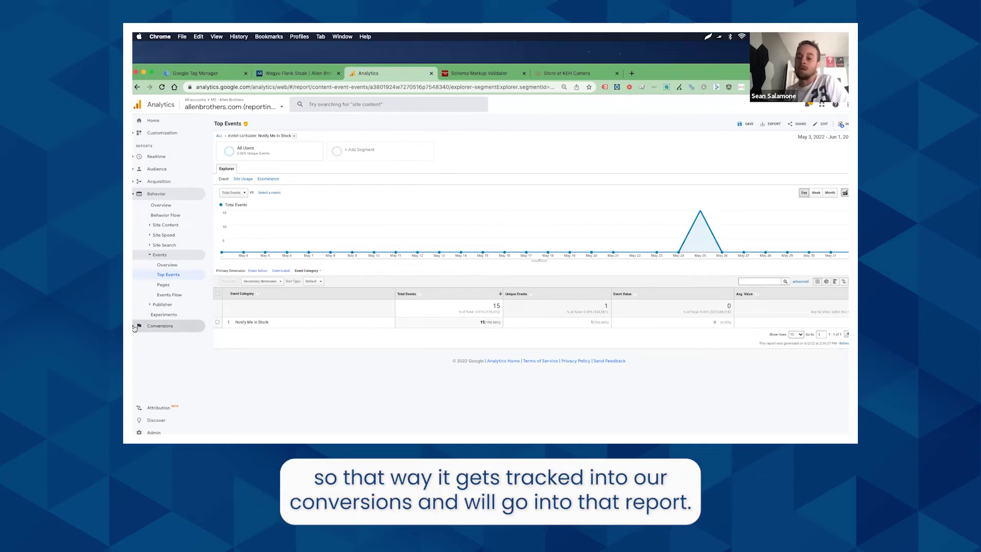
# Return to the Wagyu Flank Steak page, close the page inspector and reopen the 4-piece option's back-in-stock notification form.
pyautogui.click(310, 76)
pyautogui.press('super+alt+i')
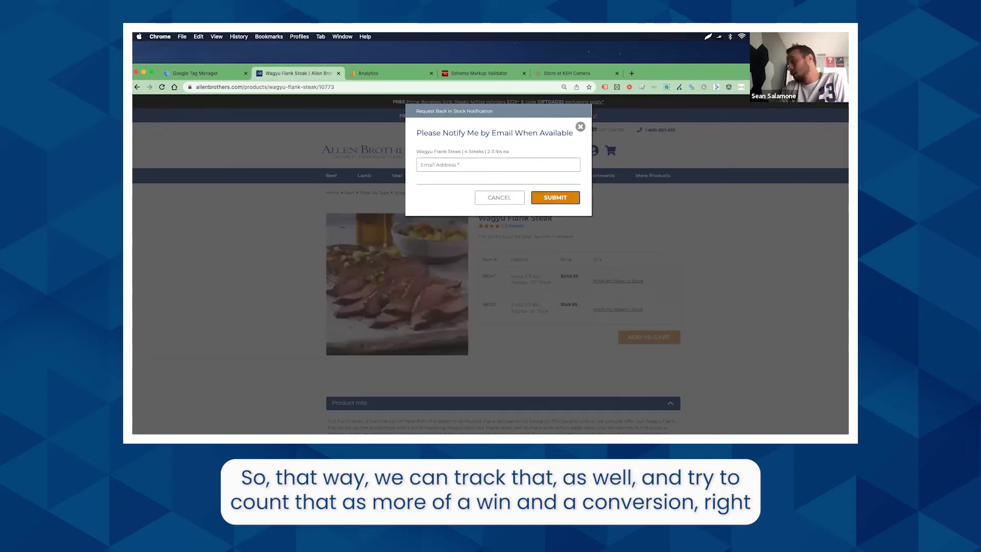
pyautogui.click(581, 126)
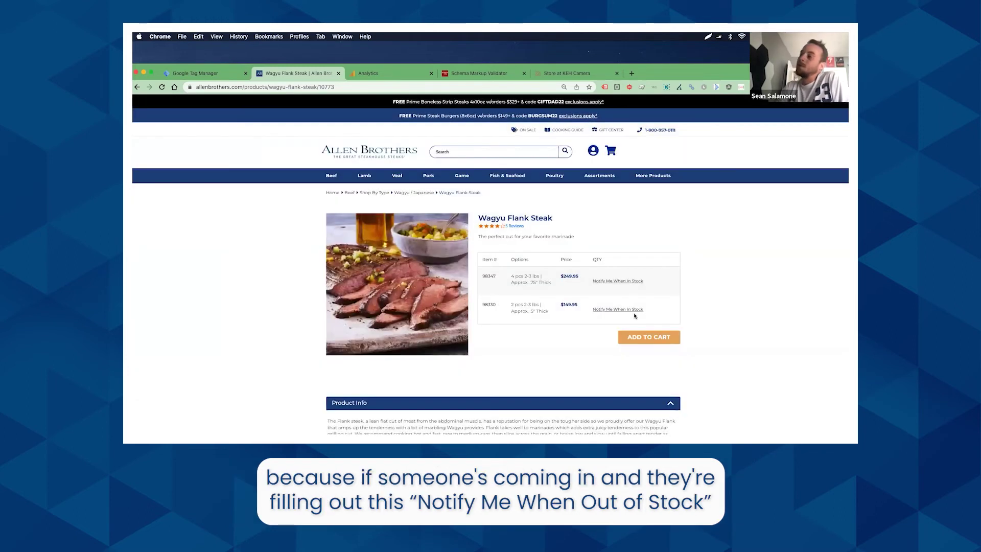
pyautogui.click(625, 281)
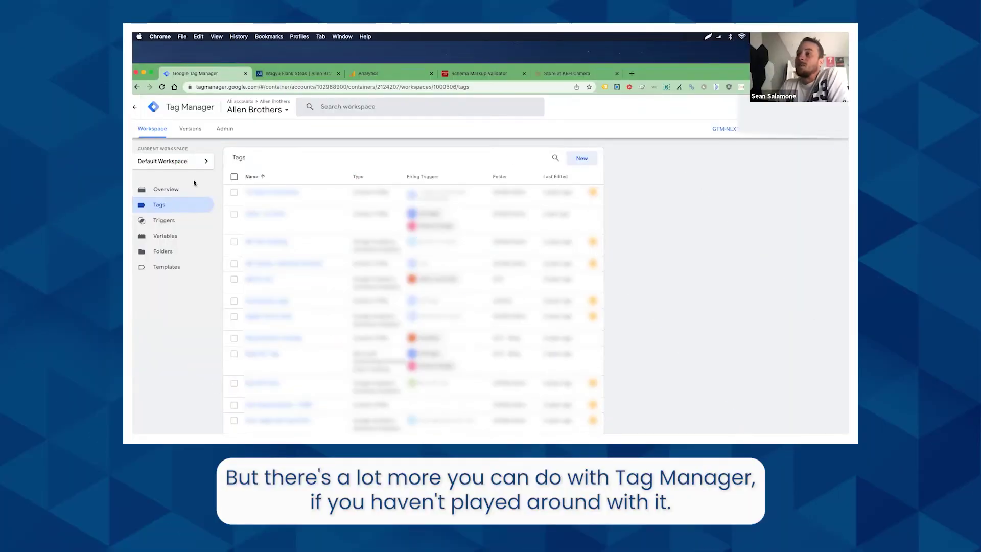
# Create a new tag in Google Tag Manager with Custom HTML as its tag type and begin editing its HTML.
pyautogui.click(187, 192)
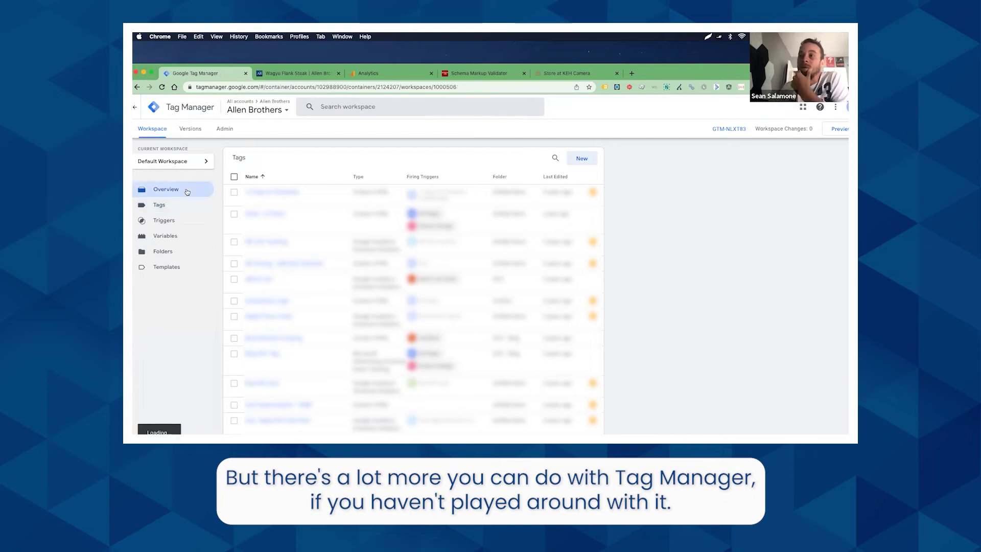
pyautogui.click(251, 199)
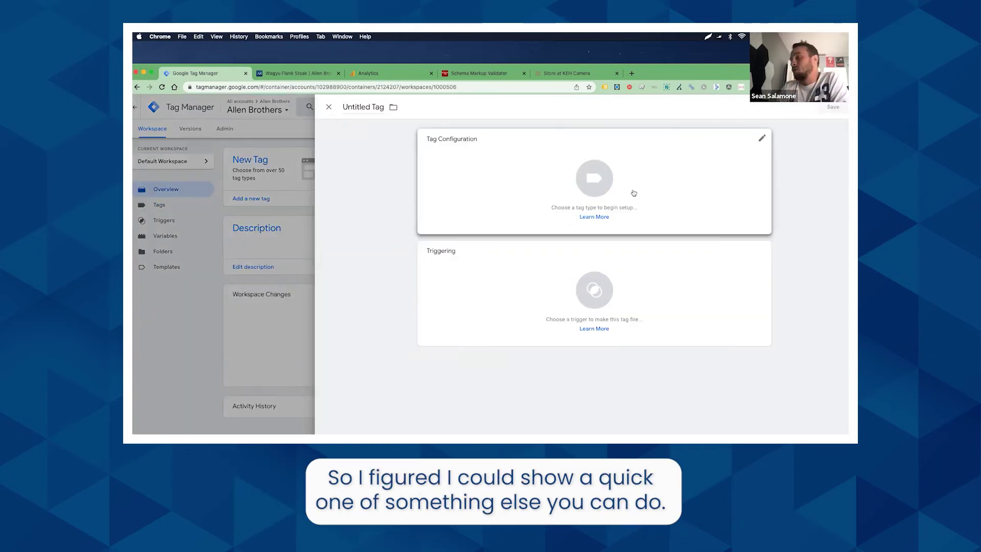
pyautogui.click(515, 175)
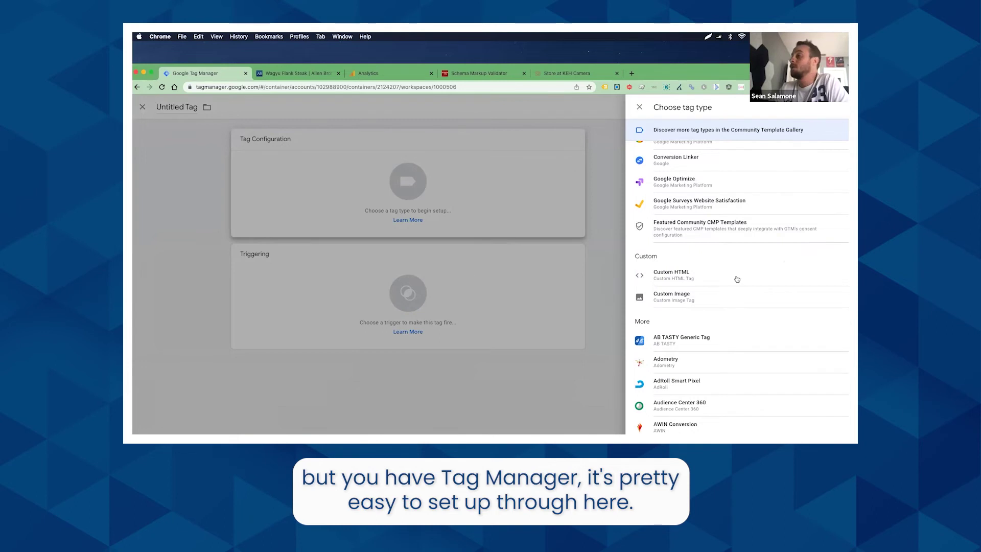
pyautogui.scroll(-2, 736, 278)
pyautogui.click(694, 239)
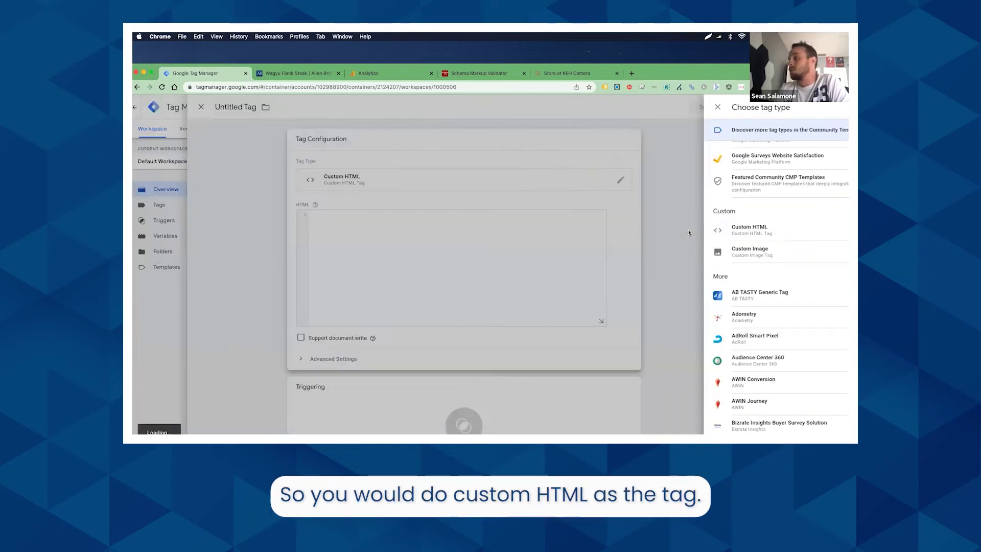
pyautogui.click(495, 253)
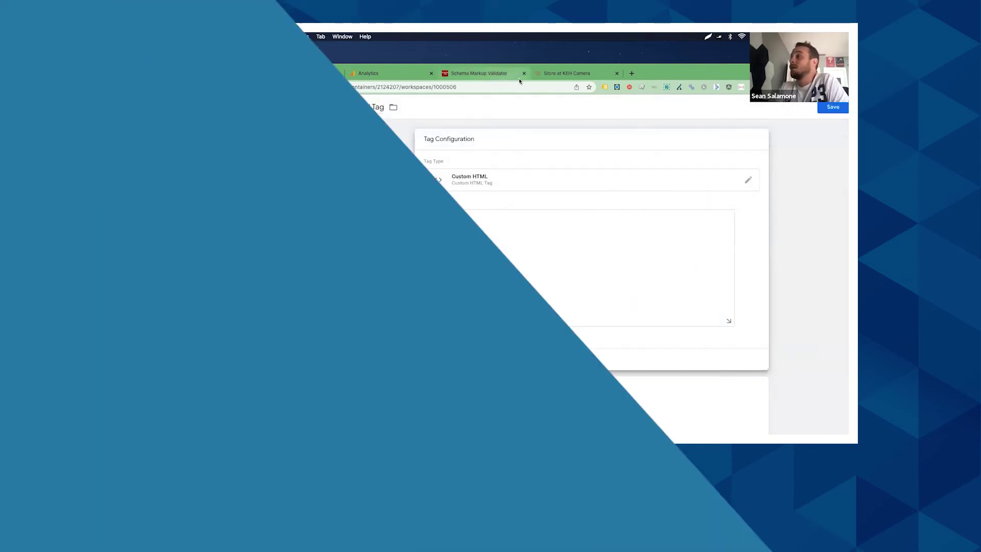
# Look over the KEH Camera store page for the service options, address, hours and phone details.
pyautogui.click(573, 73)
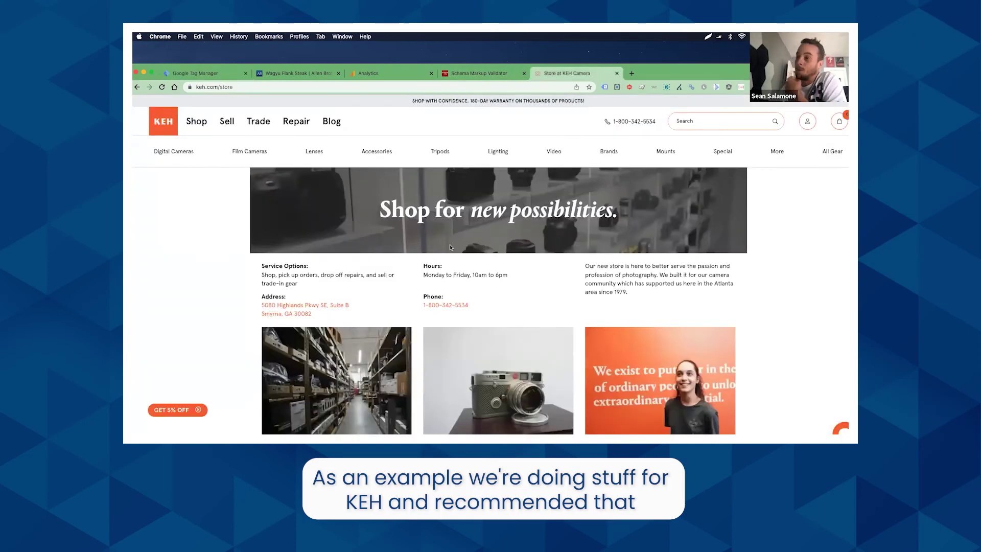
pyautogui.scroll(-1, 346, 268)
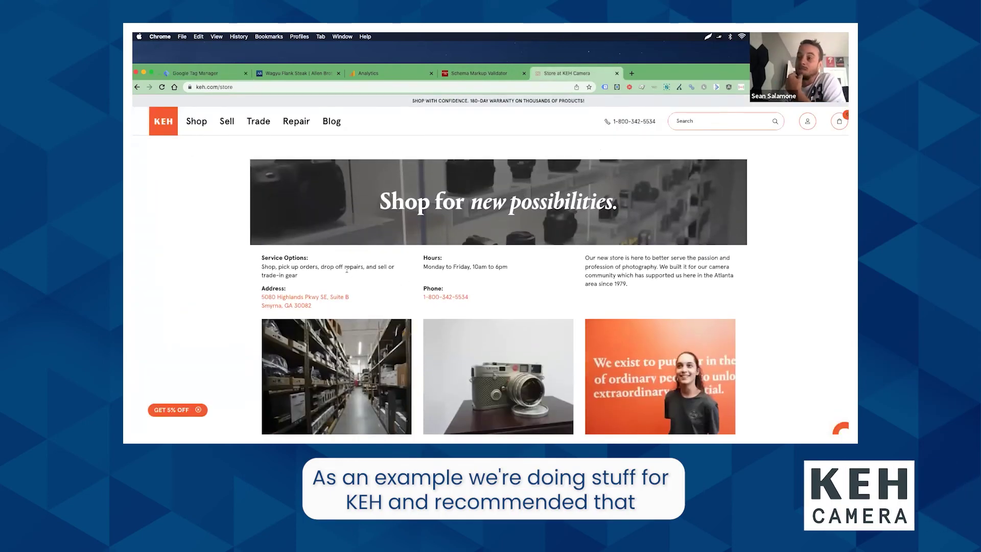
pyautogui.scroll(-3, 568, 281)
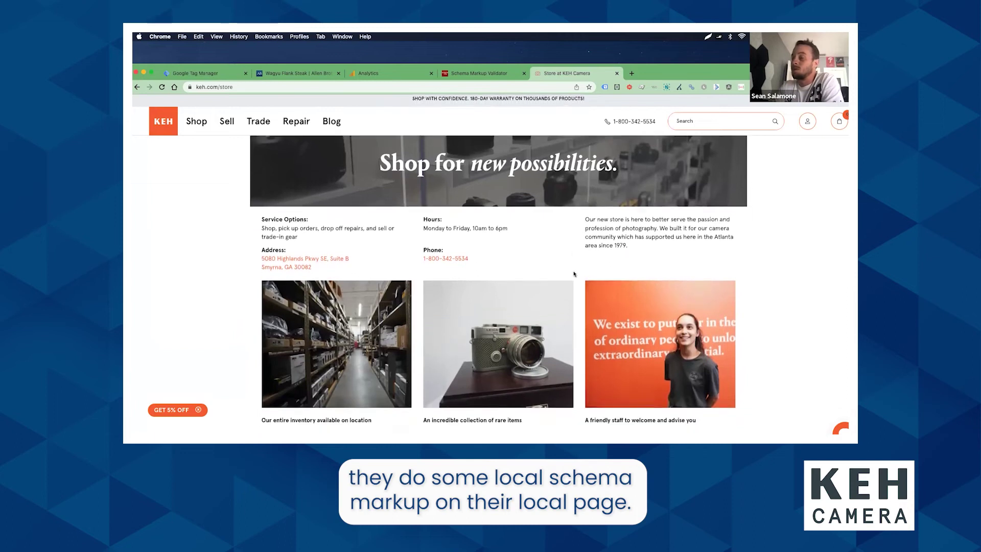
pyautogui.scroll(3, 567, 280)
# Copy the full LocalBusiness markup script from the Schema Markup Validator into the new tag's HTML and review it.
pyautogui.click(479, 73)
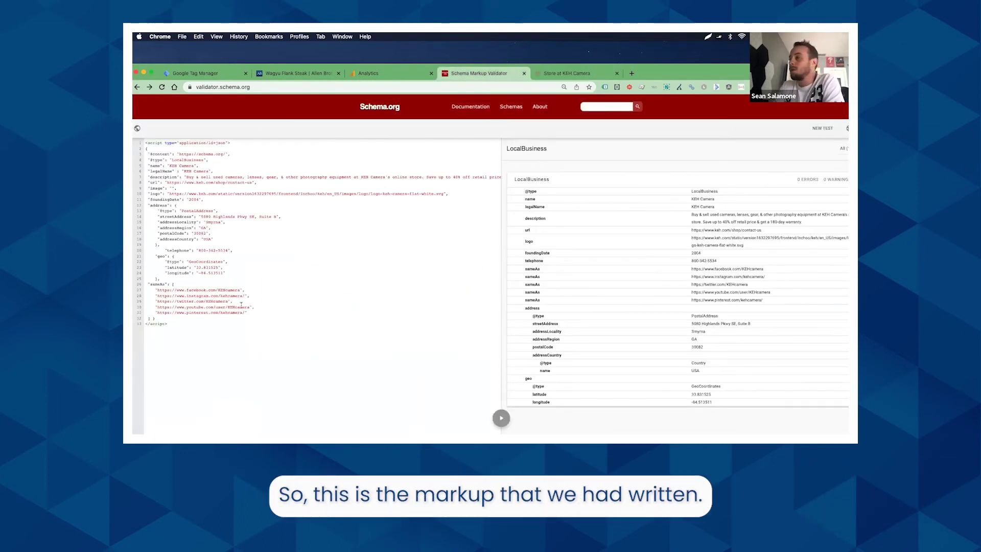
pyautogui.moveTo(169, 327); pyautogui.dragTo(145, 143)
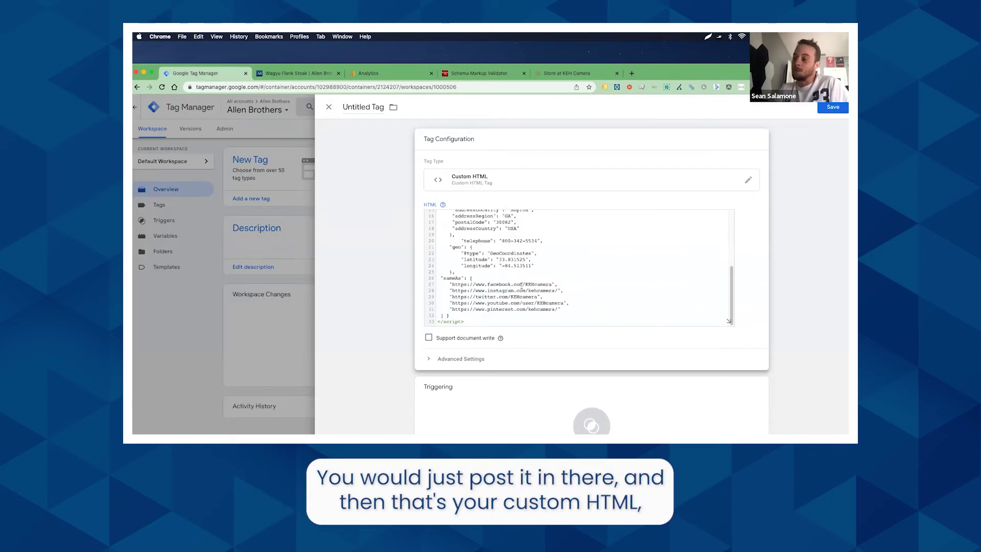
pyautogui.scroll(5, 524, 287)
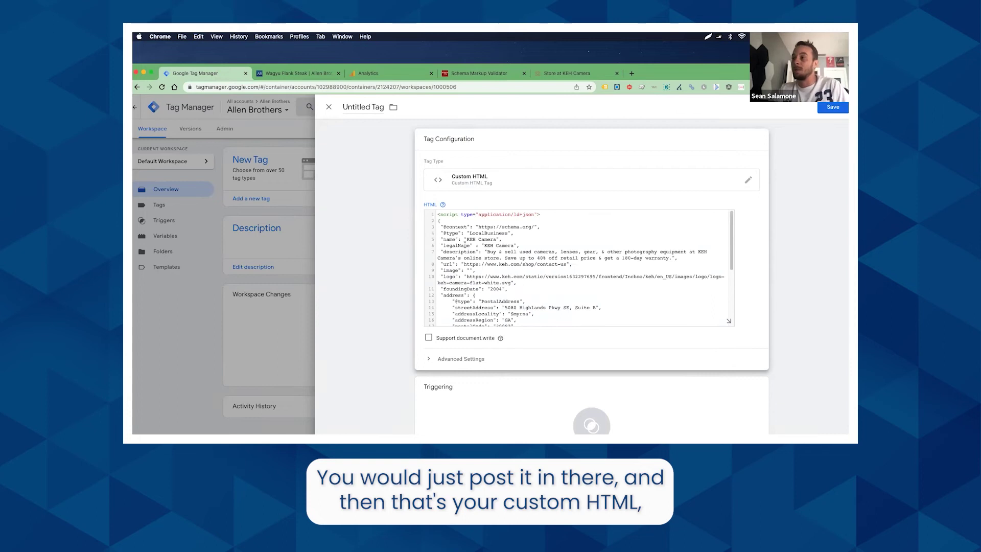
pyautogui.scroll(-5, 464, 244)
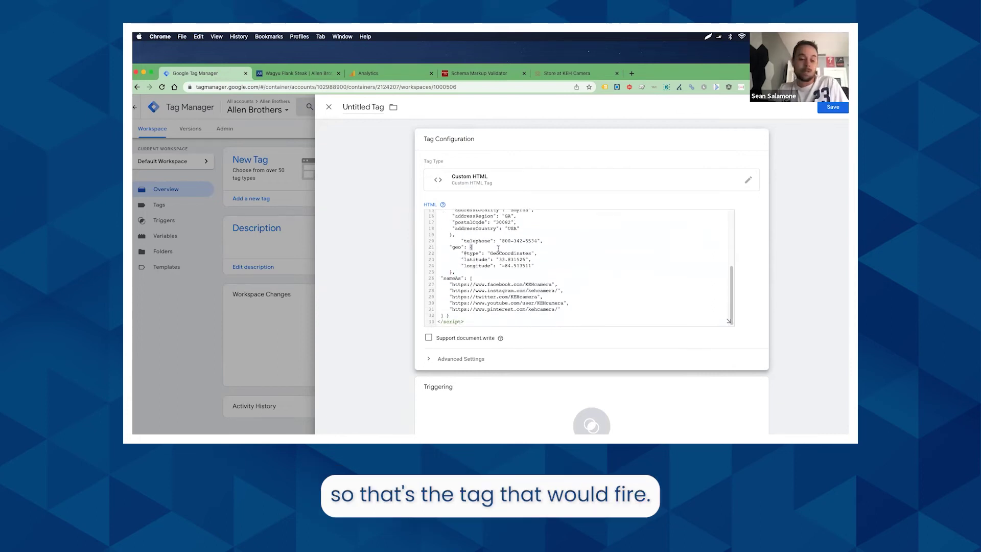
# Clear all the pasted markup from the Custom HTML tag.
pyautogui.hotkey('ctrl', 'a')
pyautogui.press('BackSpace')
# Add a new Page View trigger to the Custom HTML tag and set it to fire on Some Page Views.
pyautogui.click(592, 408)
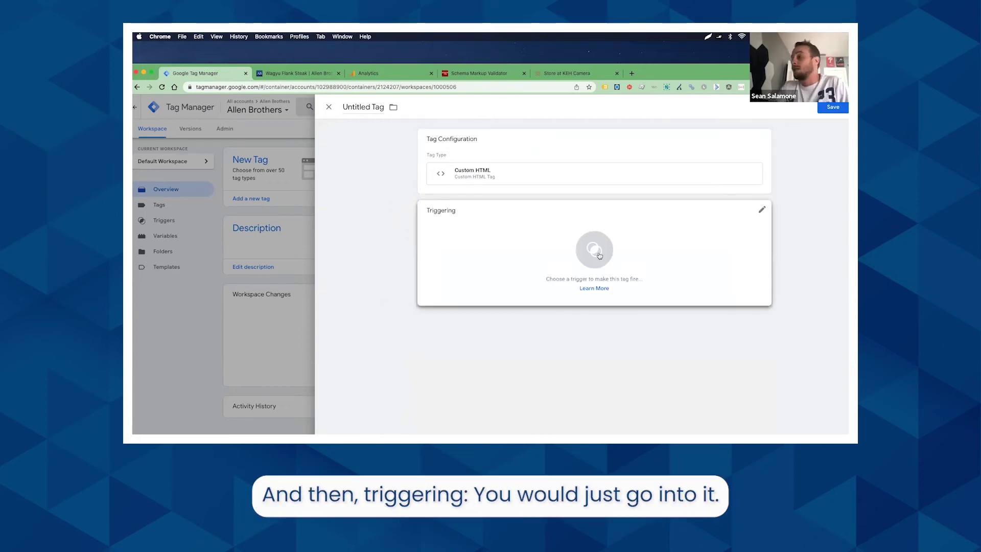
pyautogui.click(600, 258)
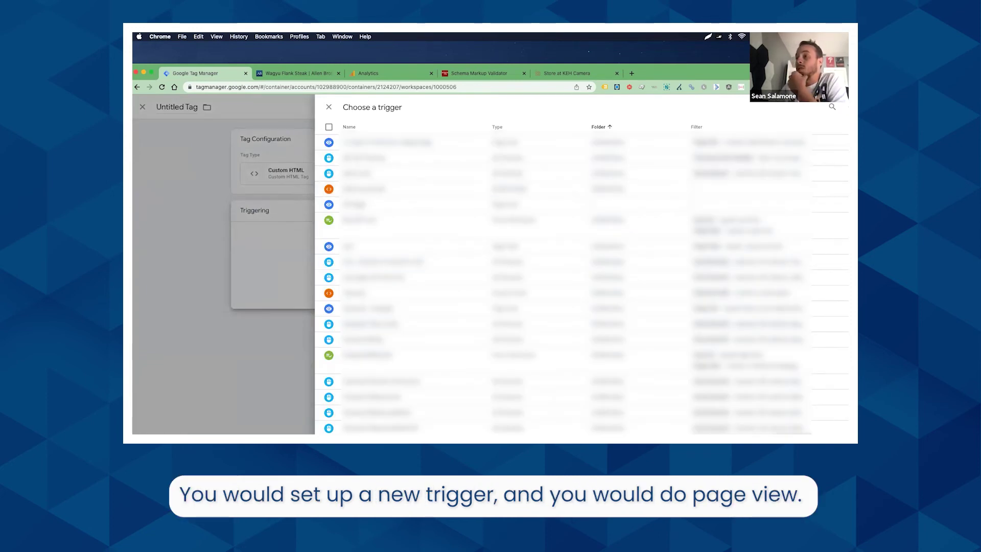
pyautogui.click(843, 106)
pyautogui.click(506, 204)
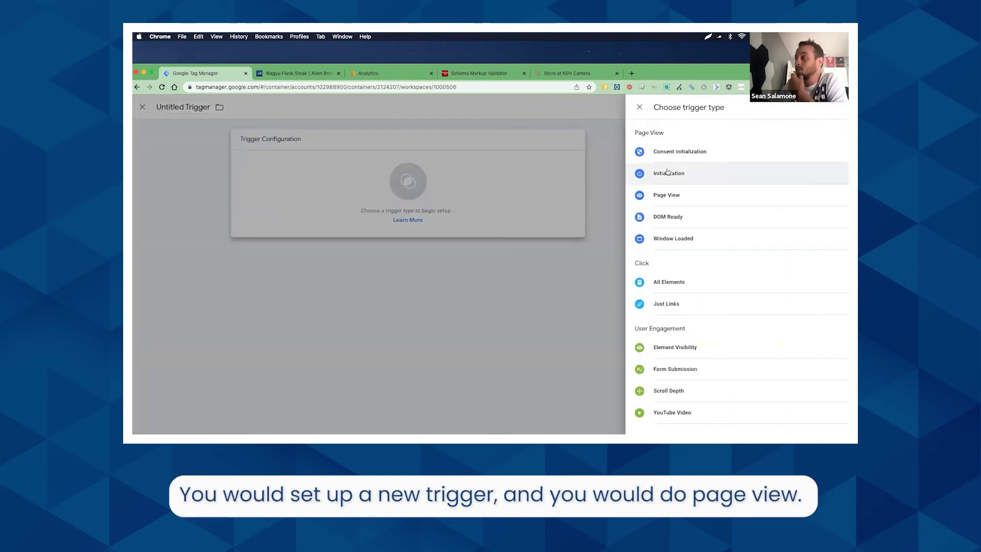
pyautogui.click(666, 195)
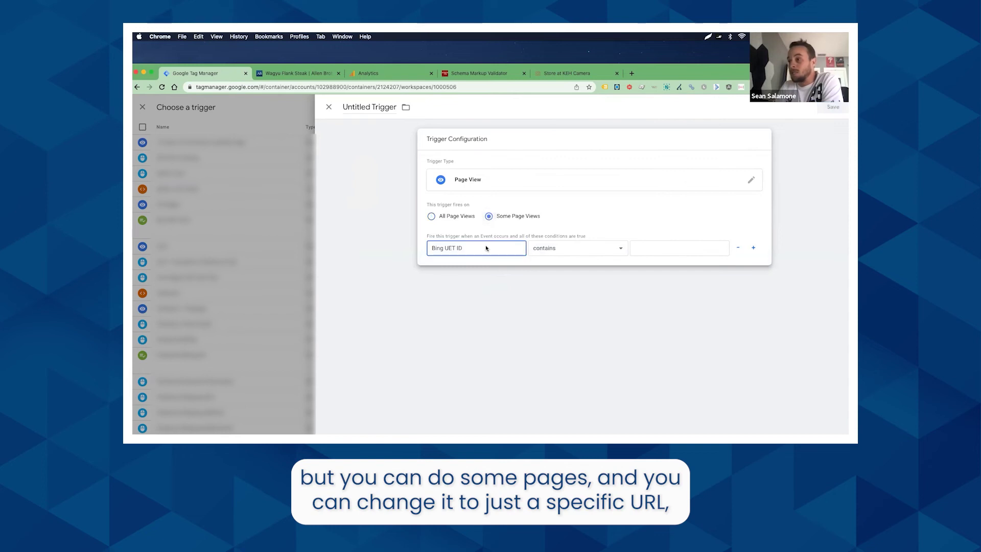
# Set the trigger's firing condition to Page URL with the contains operator and begin entering the match value.
pyautogui.click(472, 249)
pyautogui.scroll(-5, 491, 274)
pyautogui.scroll(-5, 500, 276)
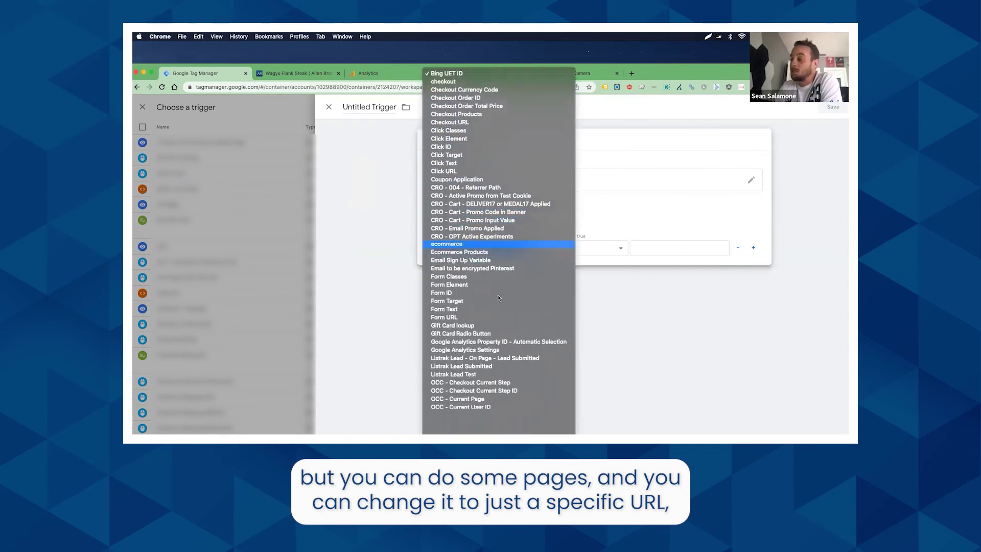
pyautogui.scroll(-10, 490, 307)
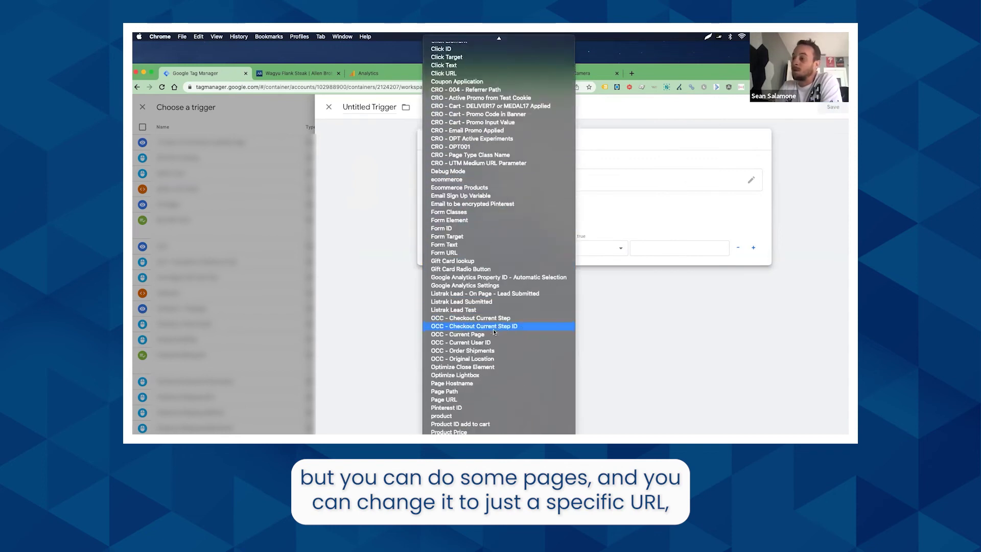
pyautogui.click(490, 332)
pyautogui.click(662, 242)
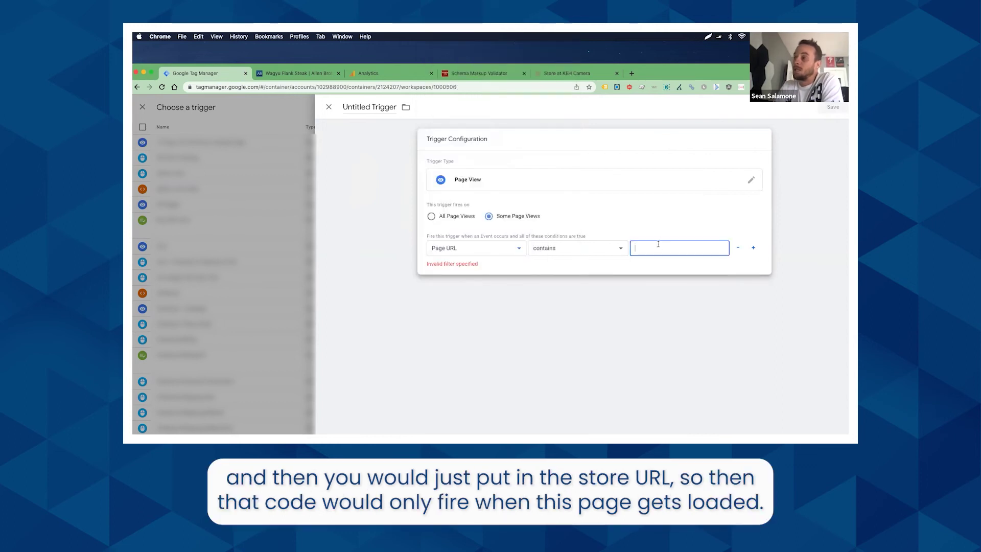
# Check the KEH Camera store page's URL for the trigger condition, and return to Google Tag Manager.
pyautogui.click(570, 74)
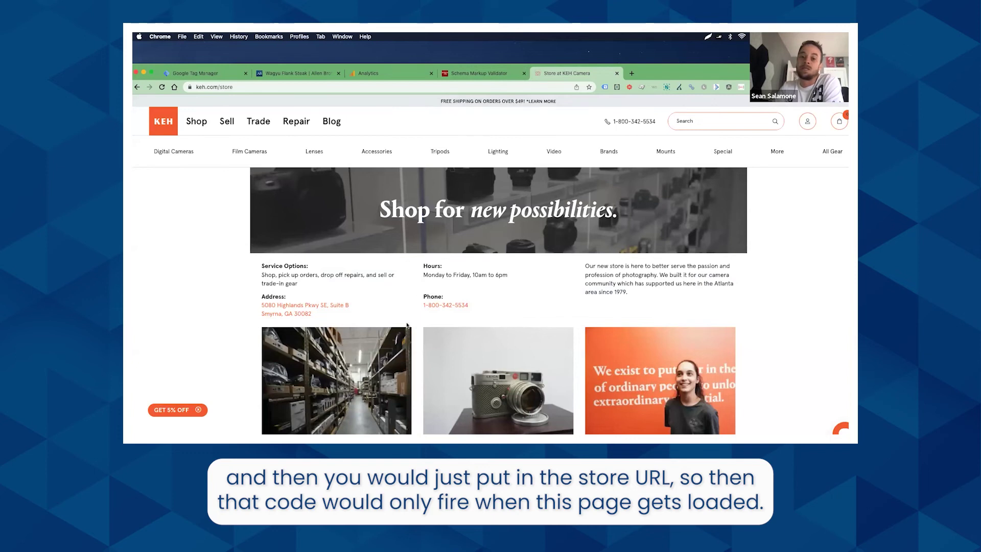
pyautogui.click(294, 73)
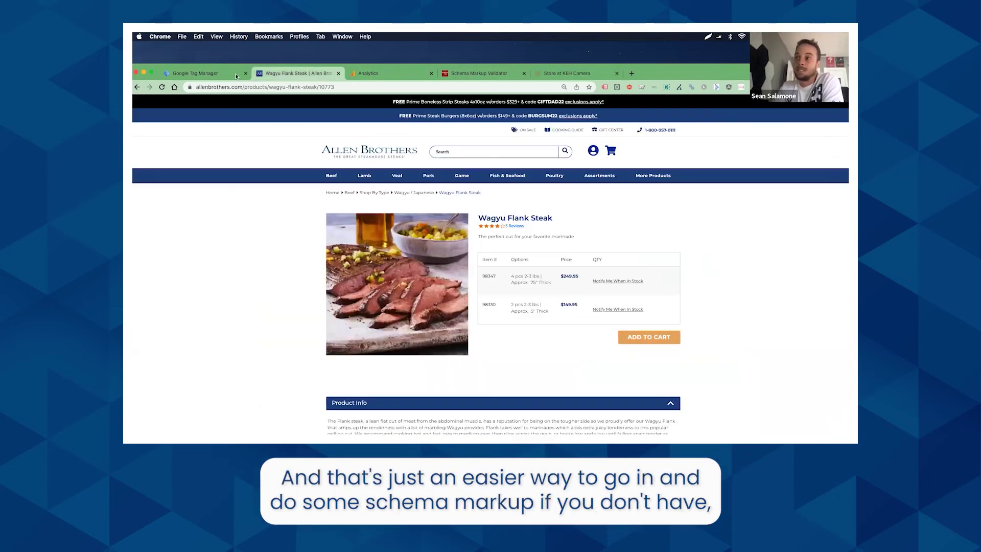
pyautogui.click(197, 73)
# Discard the unsaved trigger and the unsaved Custom HTML tag, returning to the workspace overview.
pyautogui.click(329, 106)
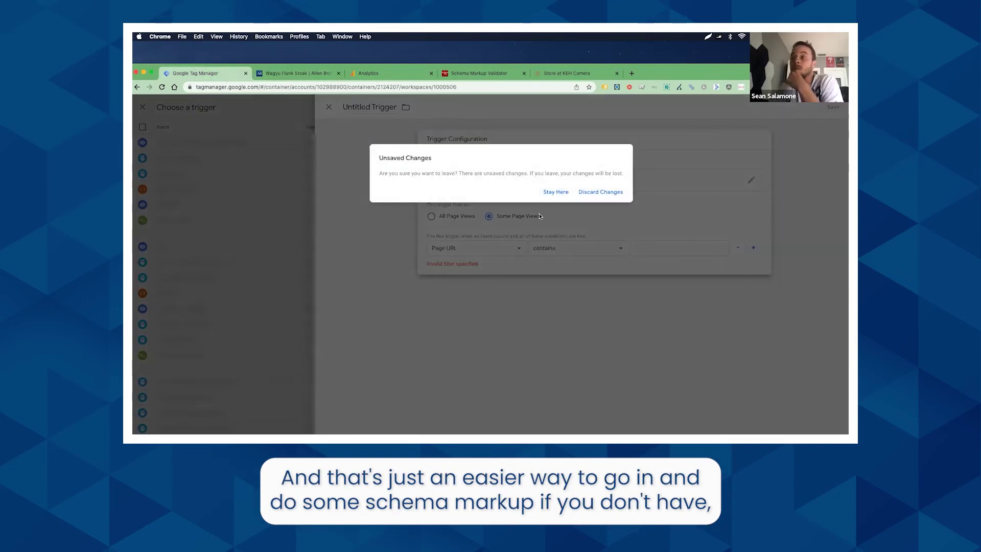
pyautogui.click(598, 193)
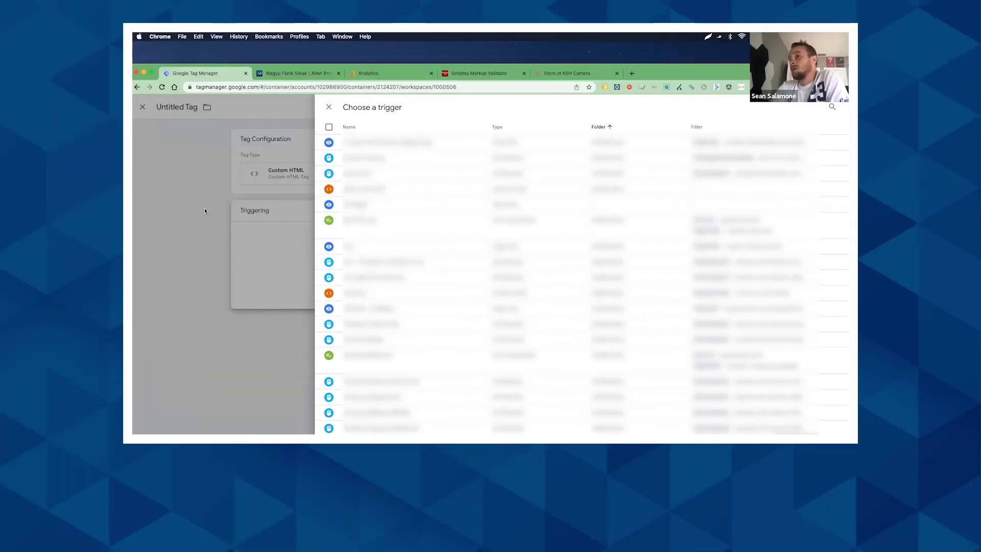
pyautogui.click(328, 107)
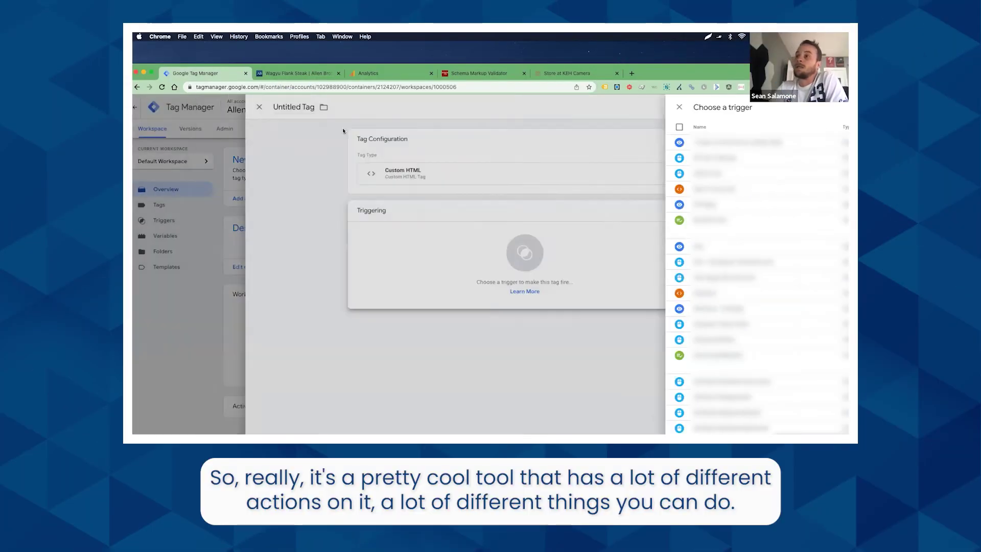
pyautogui.click(329, 107)
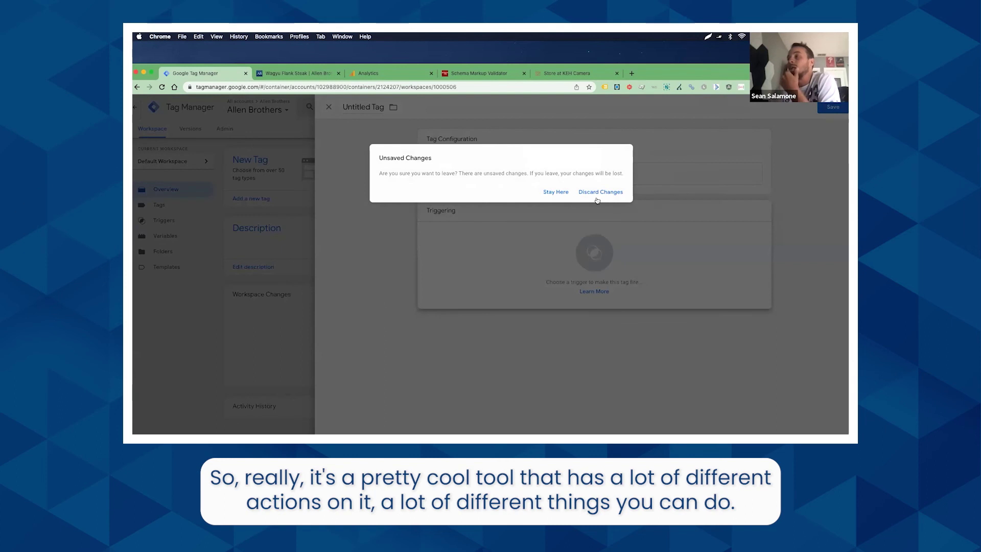
pyautogui.click(603, 193)
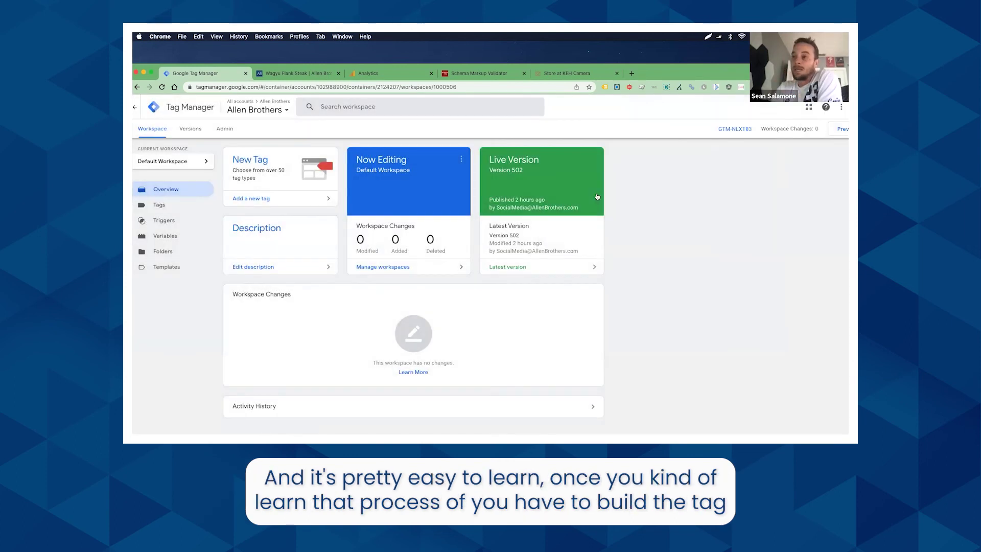